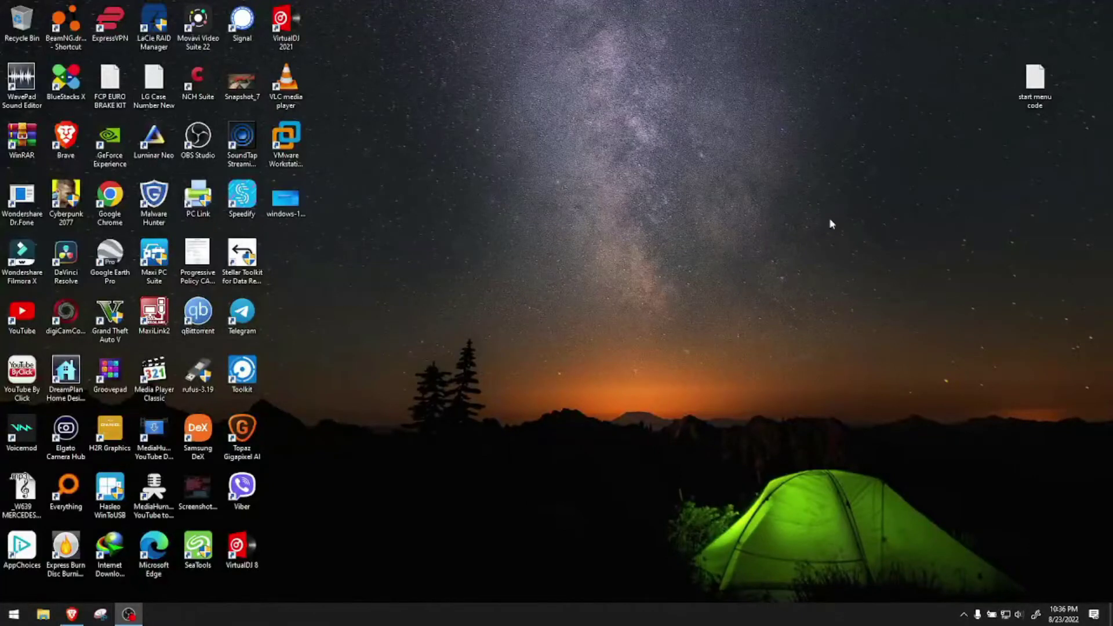
# Open the Start menu critical error screenshot, zoom through it, then close the viewer.
pyautogui.doubleClick(285, 199)
pyautogui.scroll(2, 487, 279)
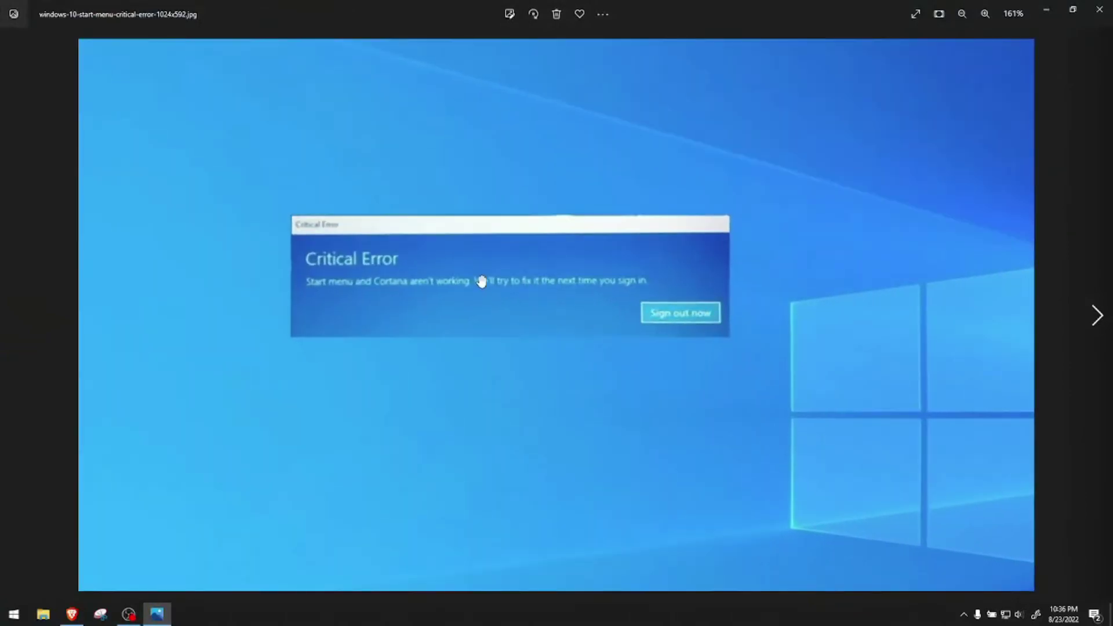
pyautogui.scroll(2, 482, 281)
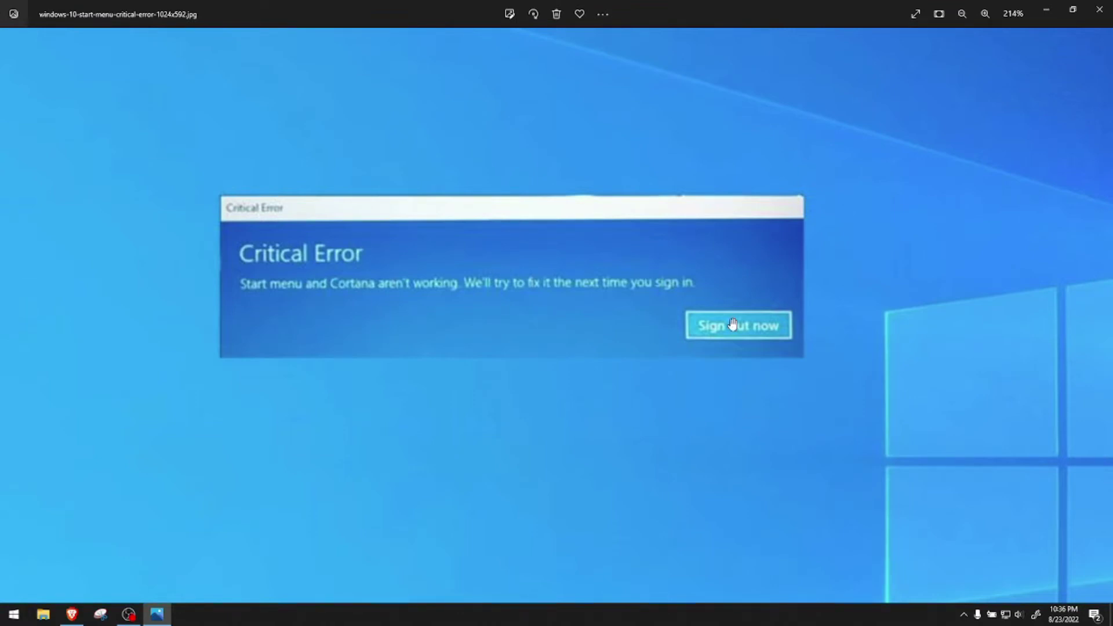
pyautogui.scroll(-3, 706, 327)
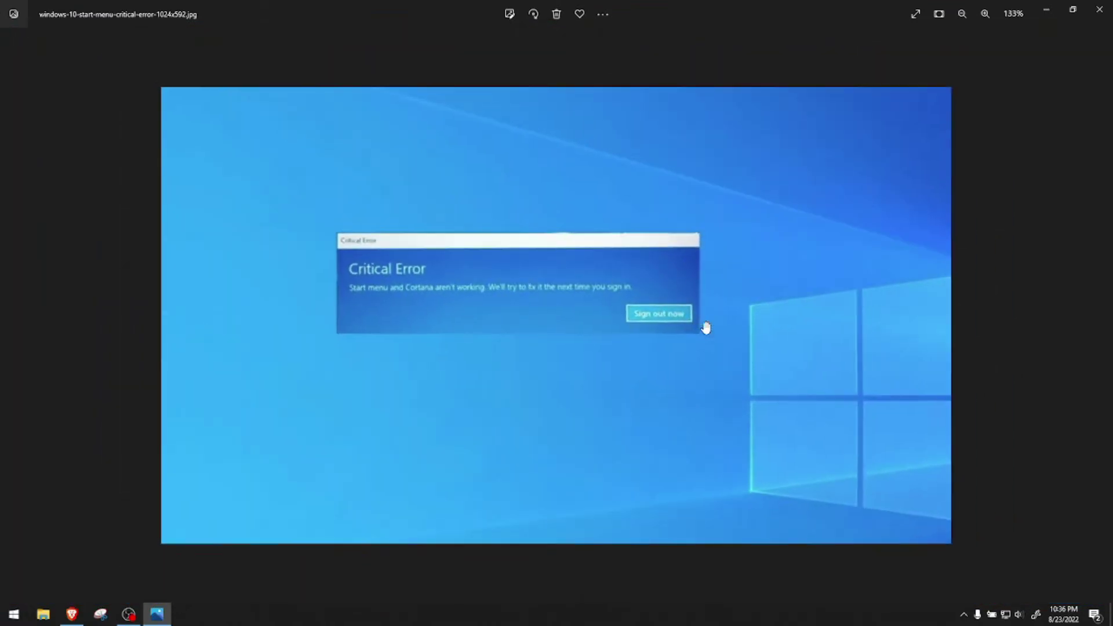
pyautogui.click(1100, 9)
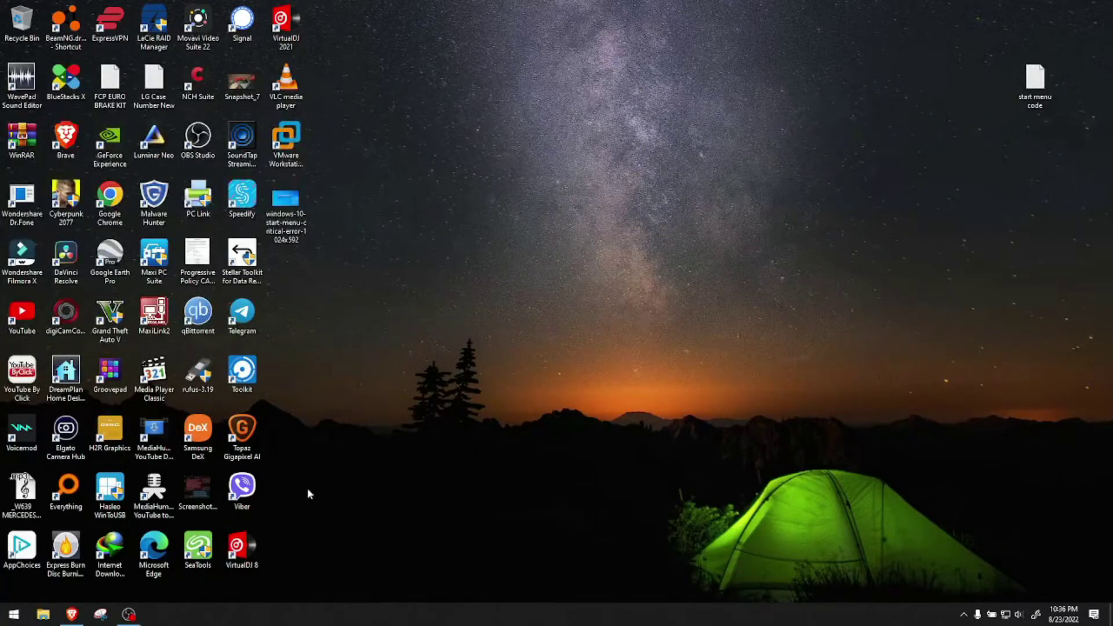
# Go to Settings > Update & Security and view the installed update history.
pyautogui.click(14, 615)
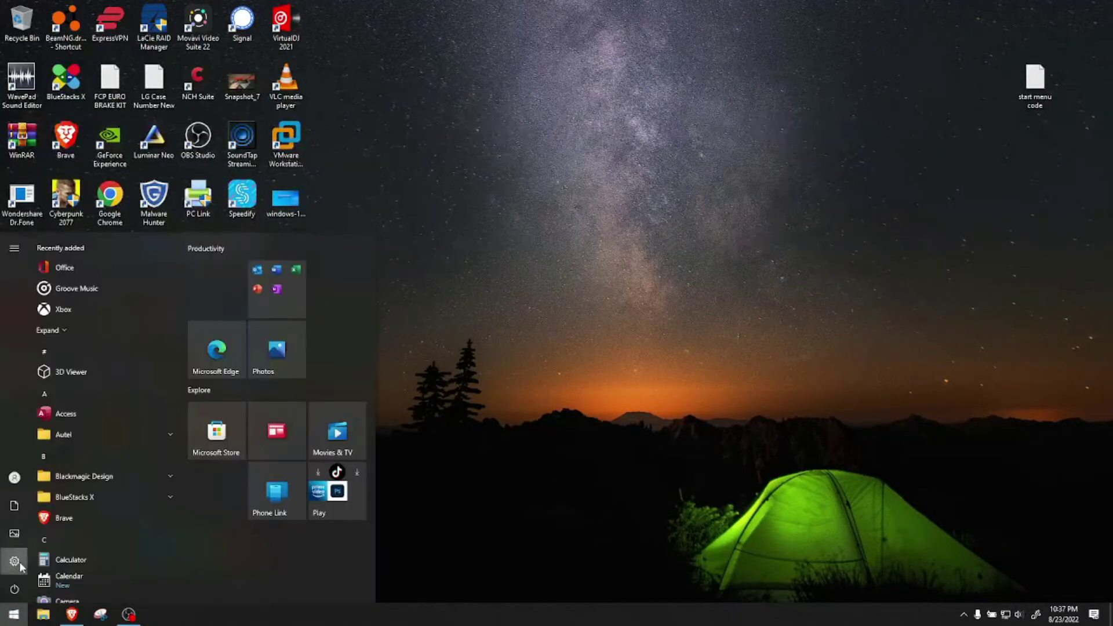
pyautogui.click(19, 562)
pyautogui.click(367, 413)
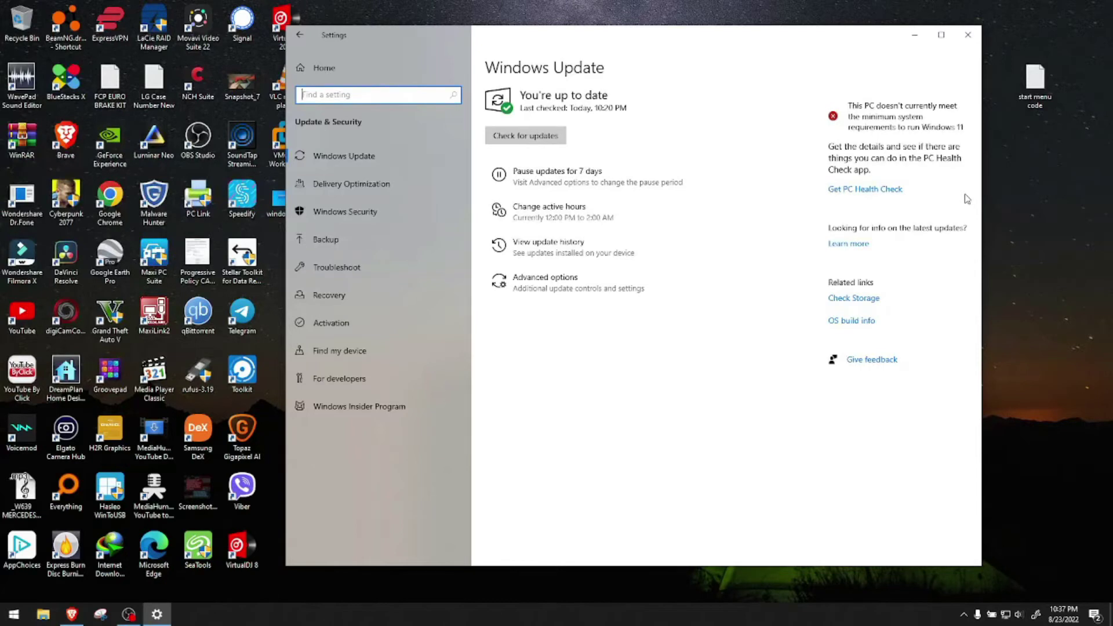
pyautogui.click(567, 250)
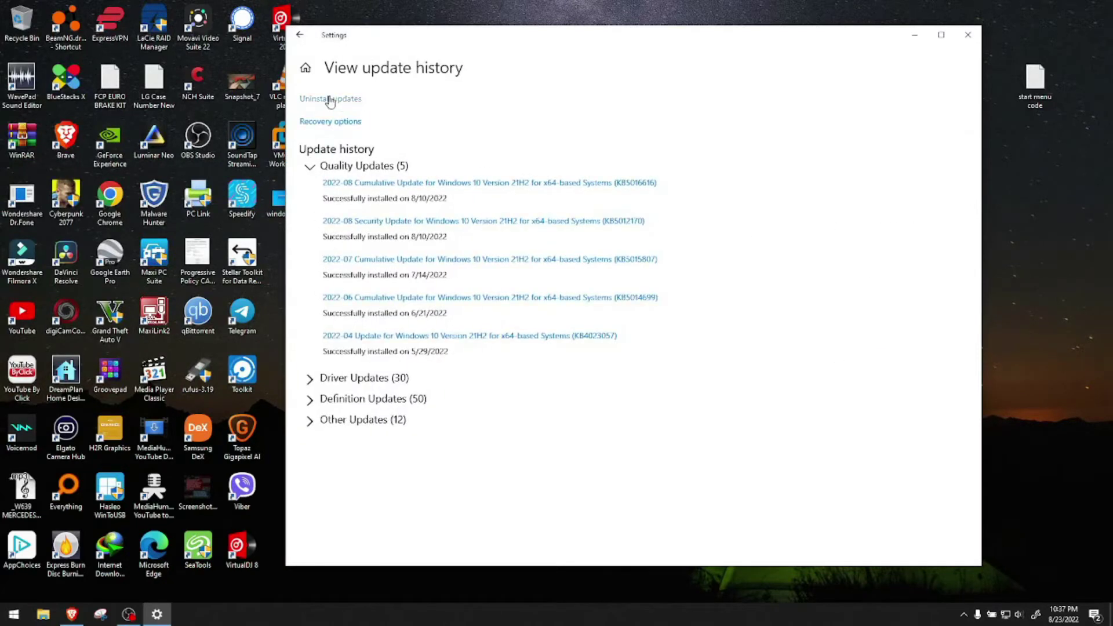
# Open Installed Updates, show the Uninstall option for KB5016616, then close Installed Updates and Settings.
pyautogui.click(331, 100)
pyautogui.moveTo(618, 36); pyautogui.dragTo(520, 212)
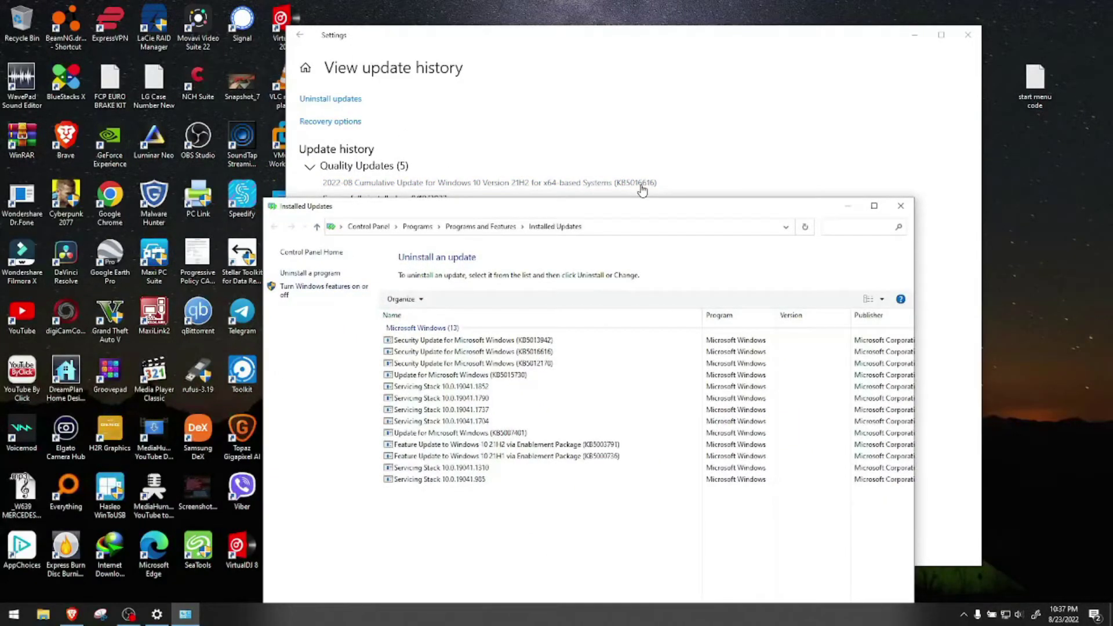
pyautogui.moveTo(661, 206); pyautogui.dragTo(702, 67)
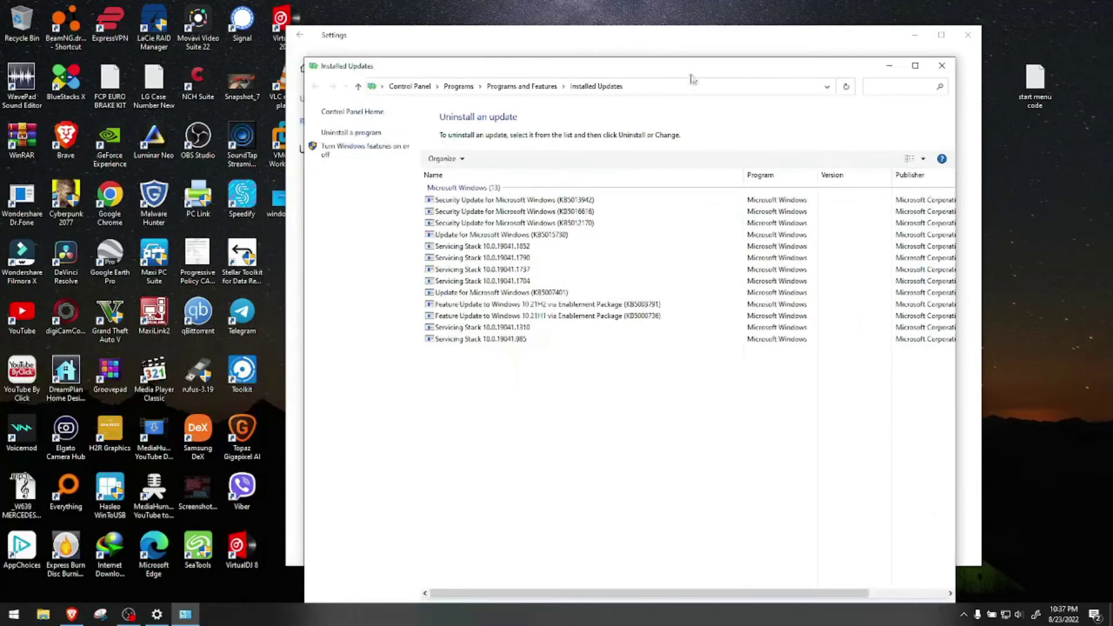
pyautogui.click(585, 212)
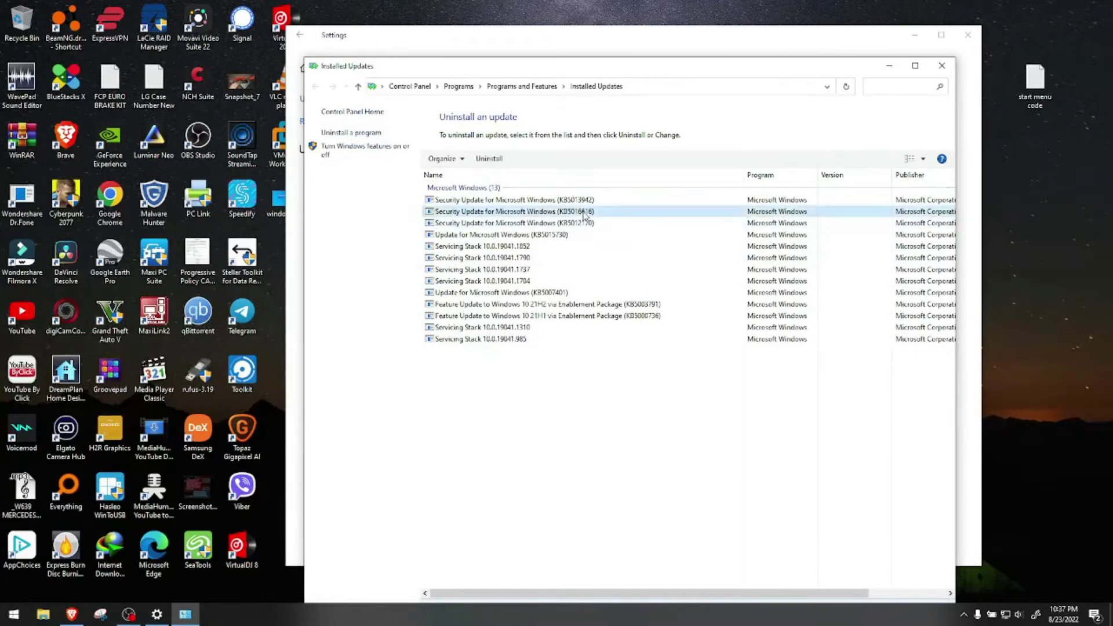
pyautogui.rightClick(535, 214)
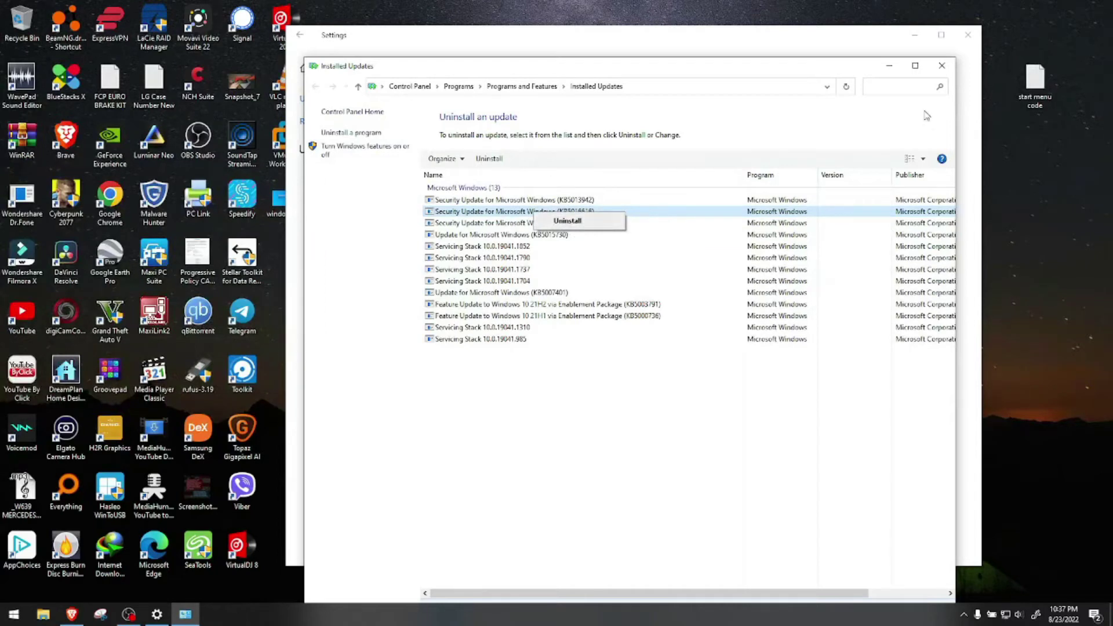
pyautogui.click(941, 66)
pyautogui.click(978, 34)
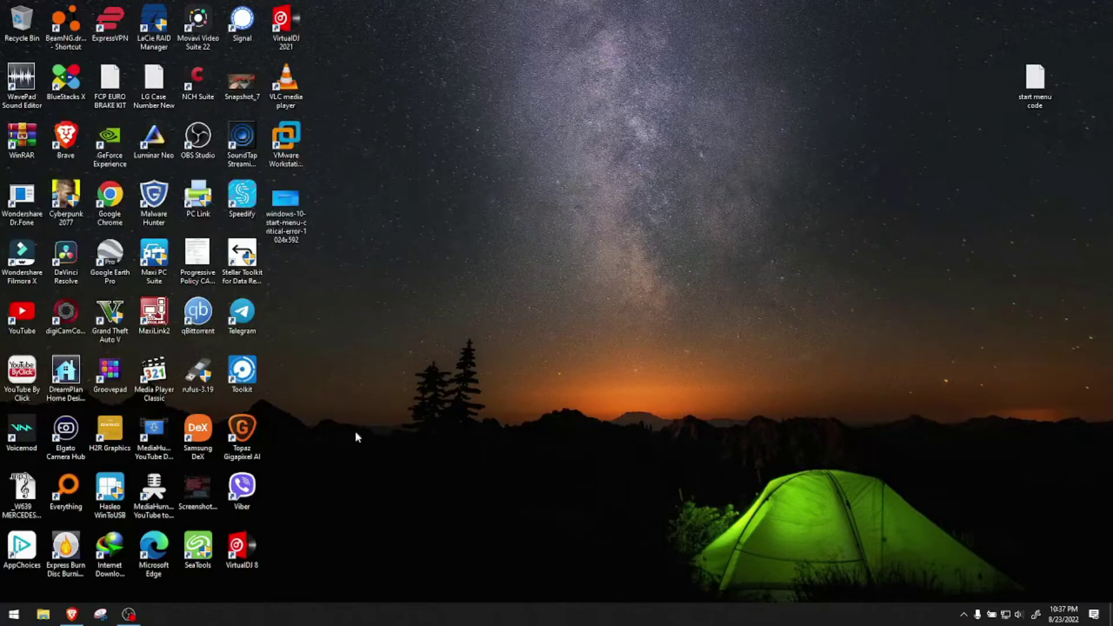
pyautogui.doubleClick(285, 200)
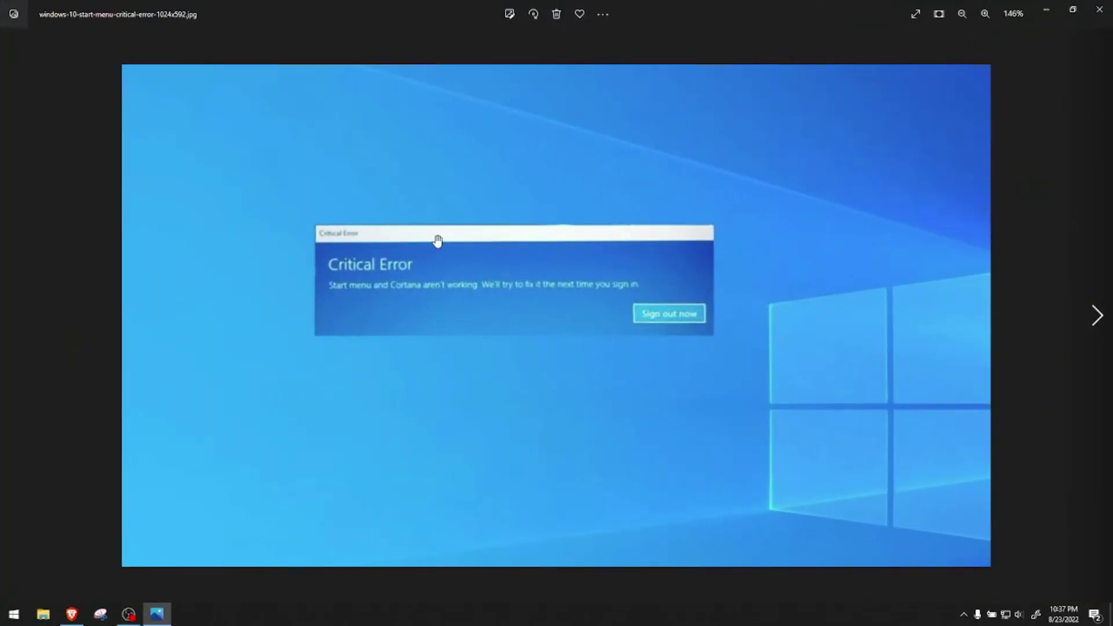
pyautogui.click(1100, 9)
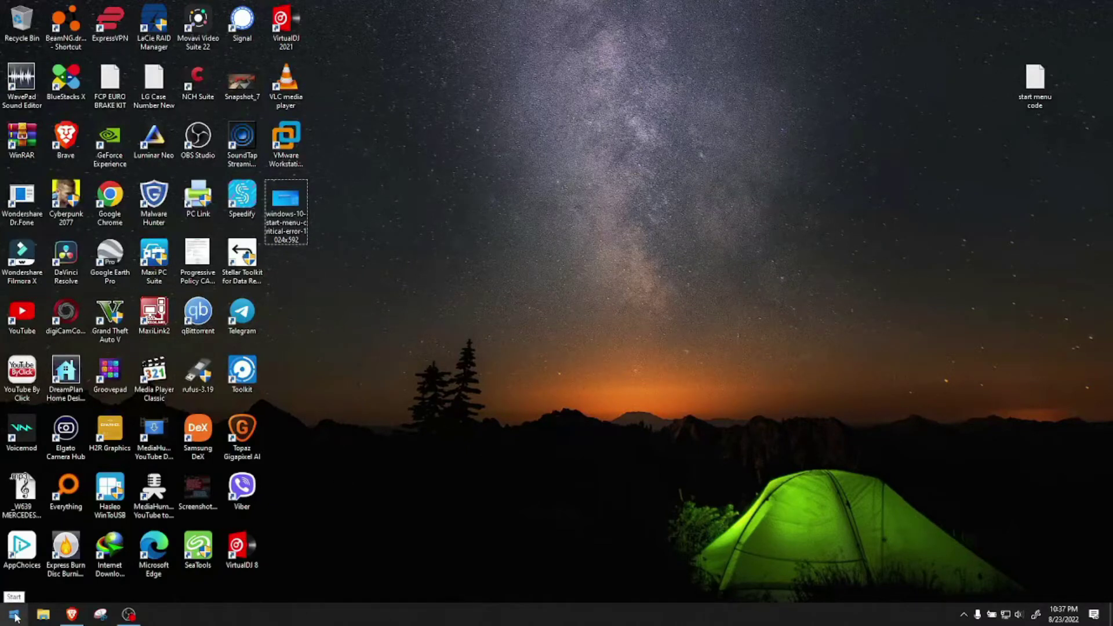
# Launch Windows PowerShell (Admin) from the Start right-click menu and move it right.
pyautogui.rightClick(15, 618)
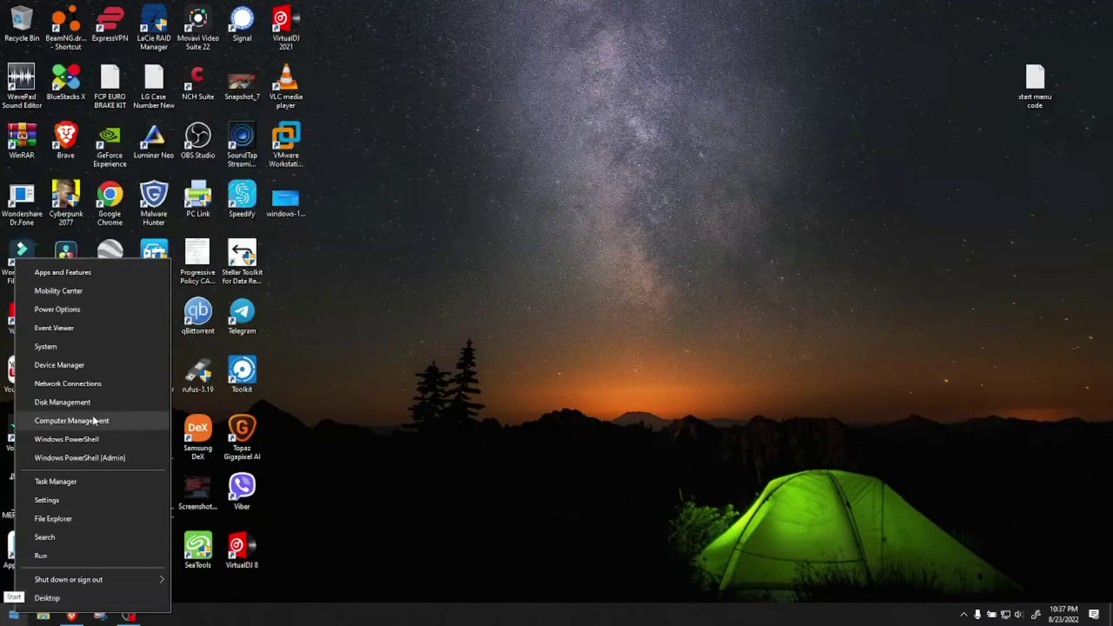
pyautogui.click(80, 458)
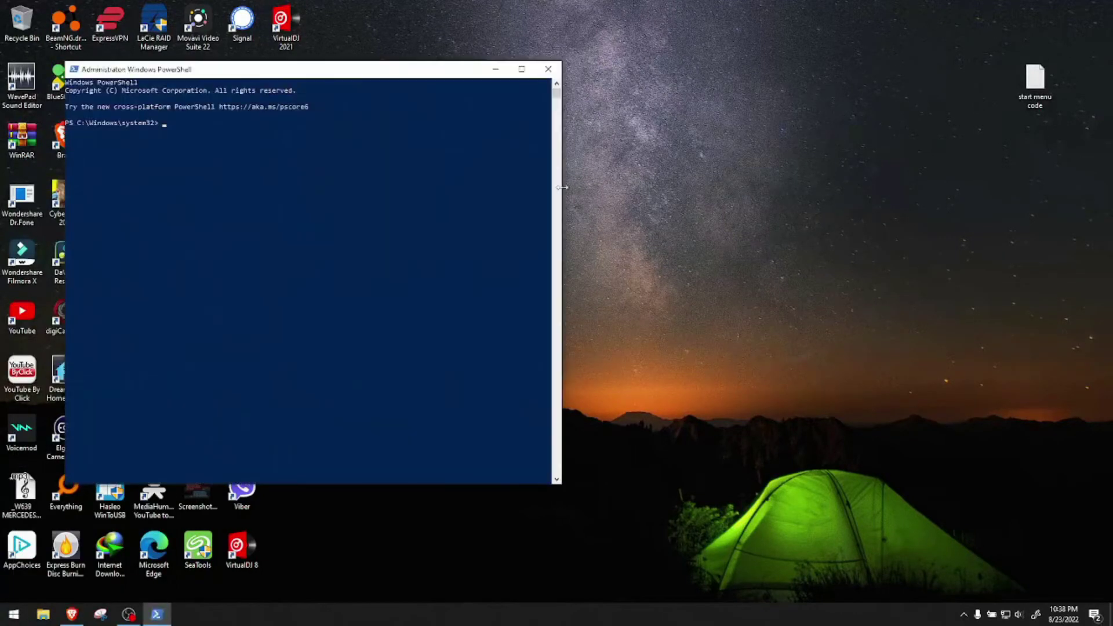
pyautogui.moveTo(348, 72); pyautogui.dragTo(495, 61)
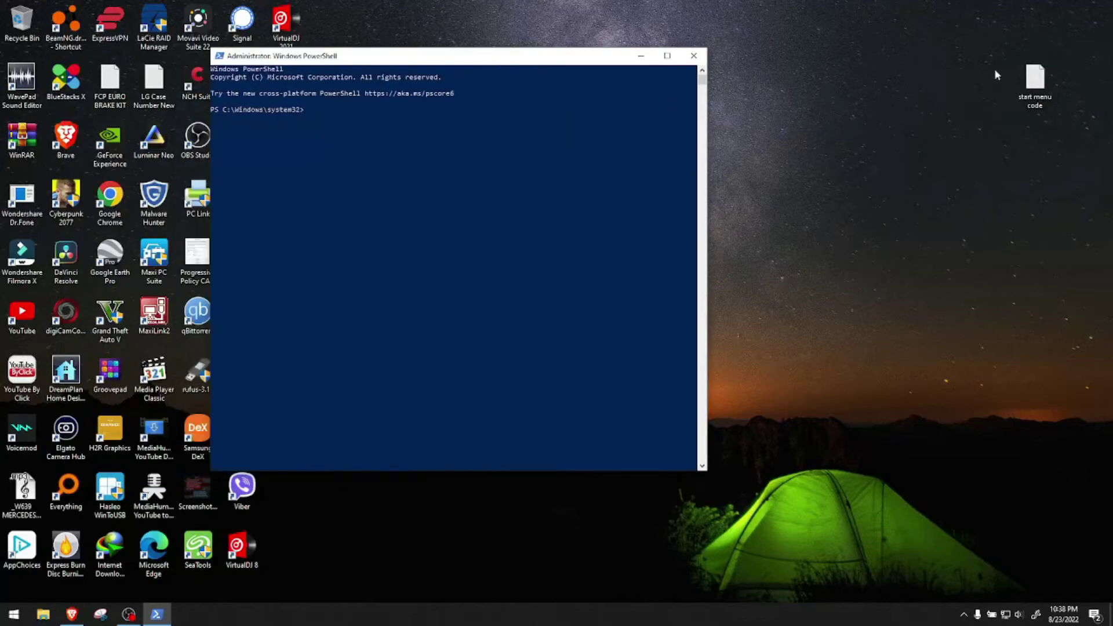
# Open the start menu code file, copy its entire Get-AppXPackage command, and close Notepad.
pyautogui.doubleClick(1036, 81)
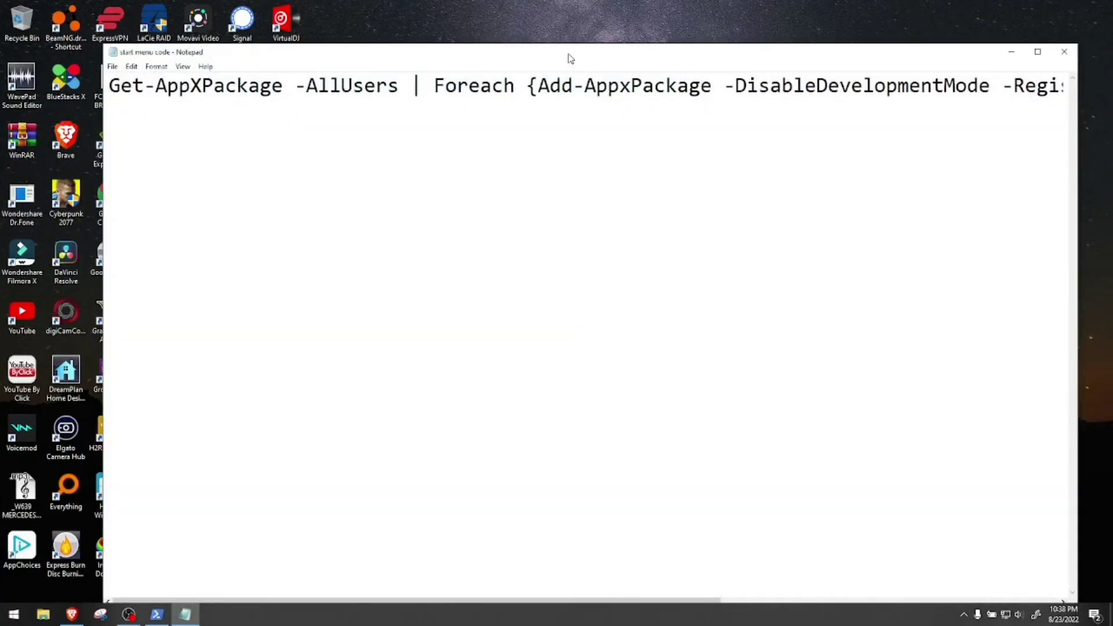
pyautogui.moveTo(569, 55); pyautogui.dragTo(553, 224)
pyautogui.click(435, 255)
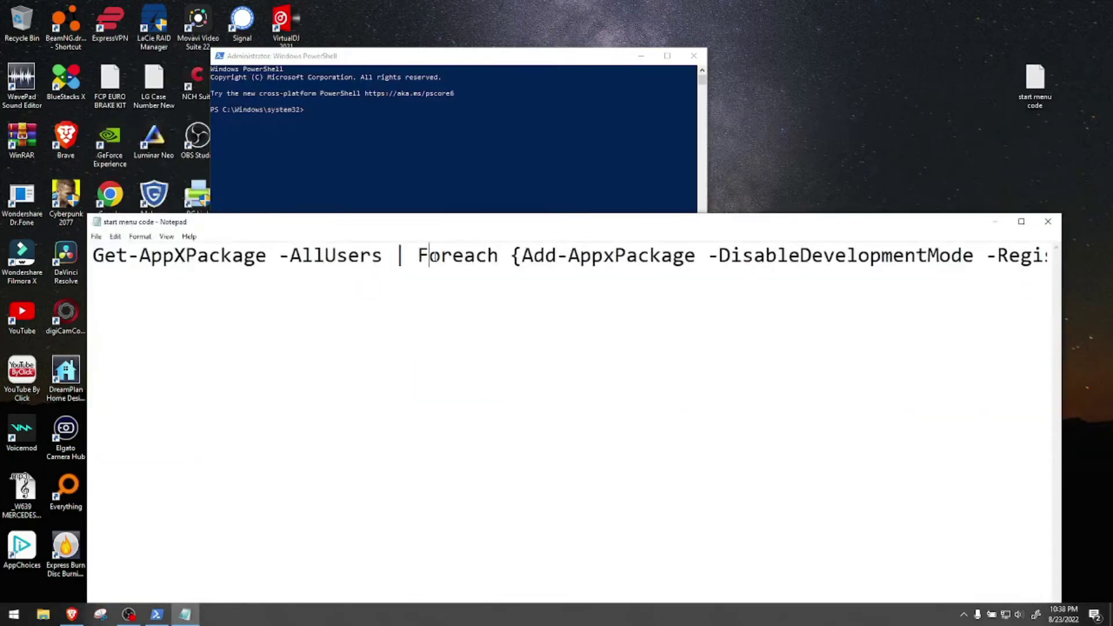
pyautogui.hotkey('ctrl', 'a')
pyautogui.hotkey('ctrl', 'c')
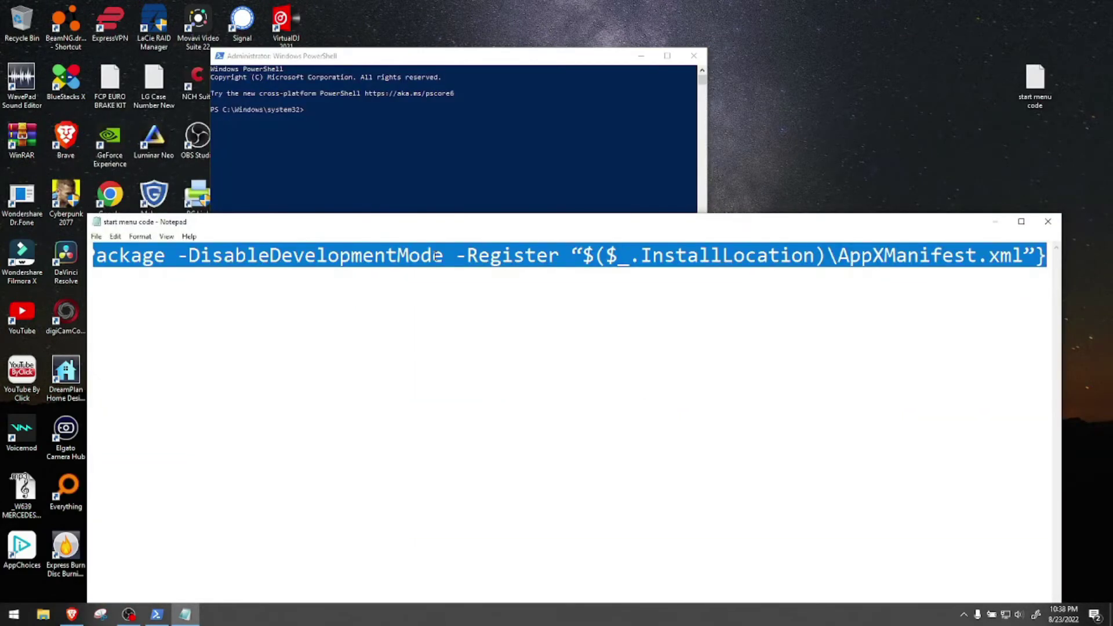
pyautogui.click(1048, 221)
# Paste the Get-AppXPackage re-registration command at the admin PowerShell prompt, then close PowerShell.
pyautogui.click(320, 116)
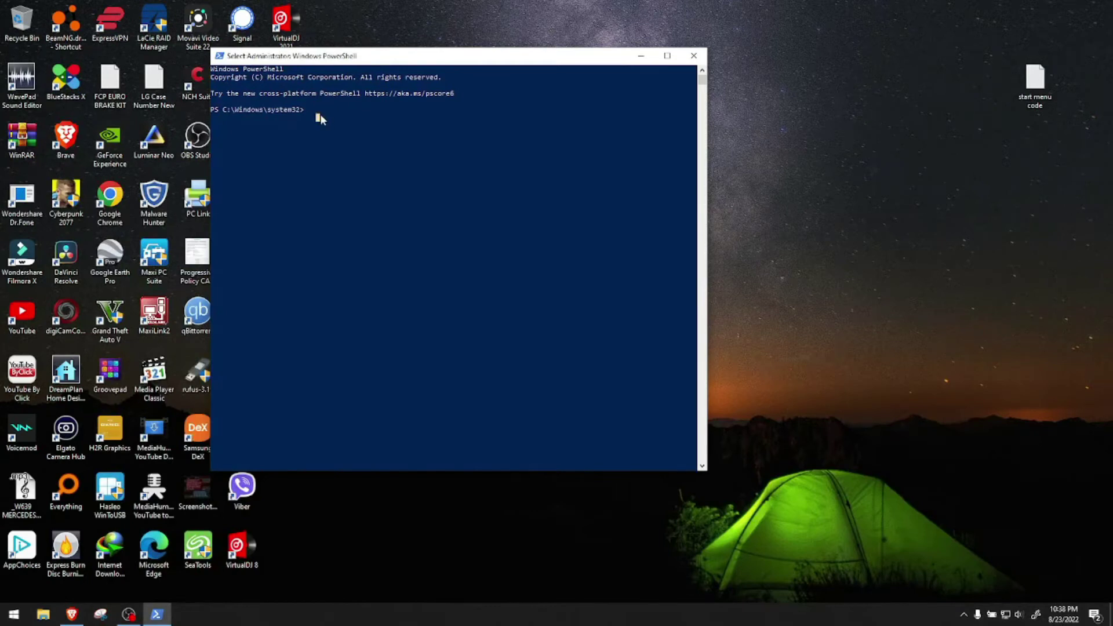
pyautogui.rightClick(330, 118)
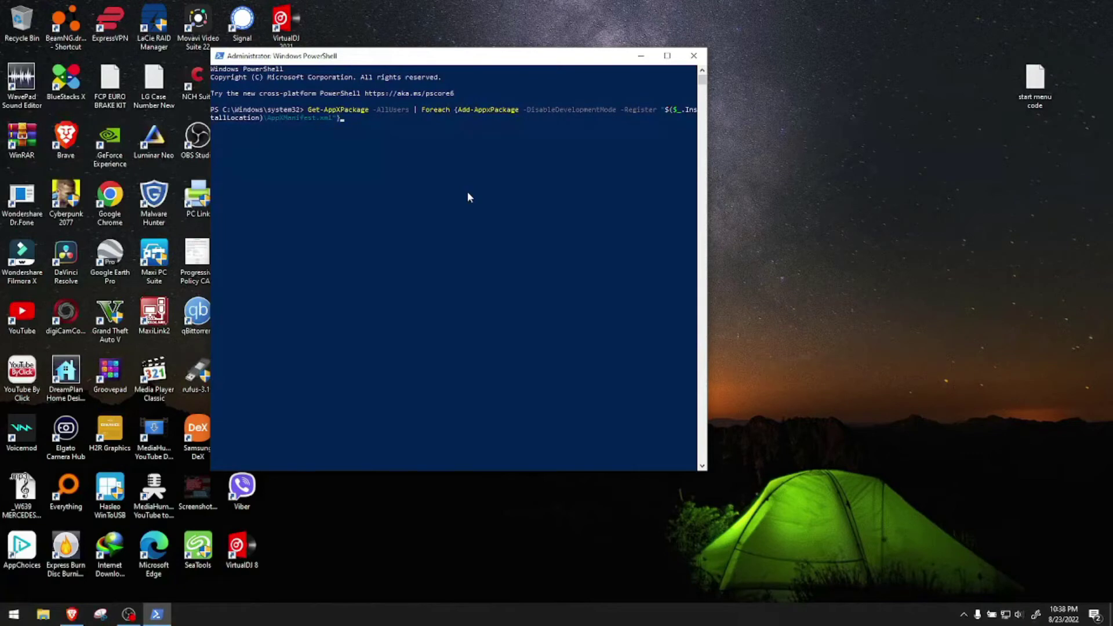
pyautogui.click(693, 56)
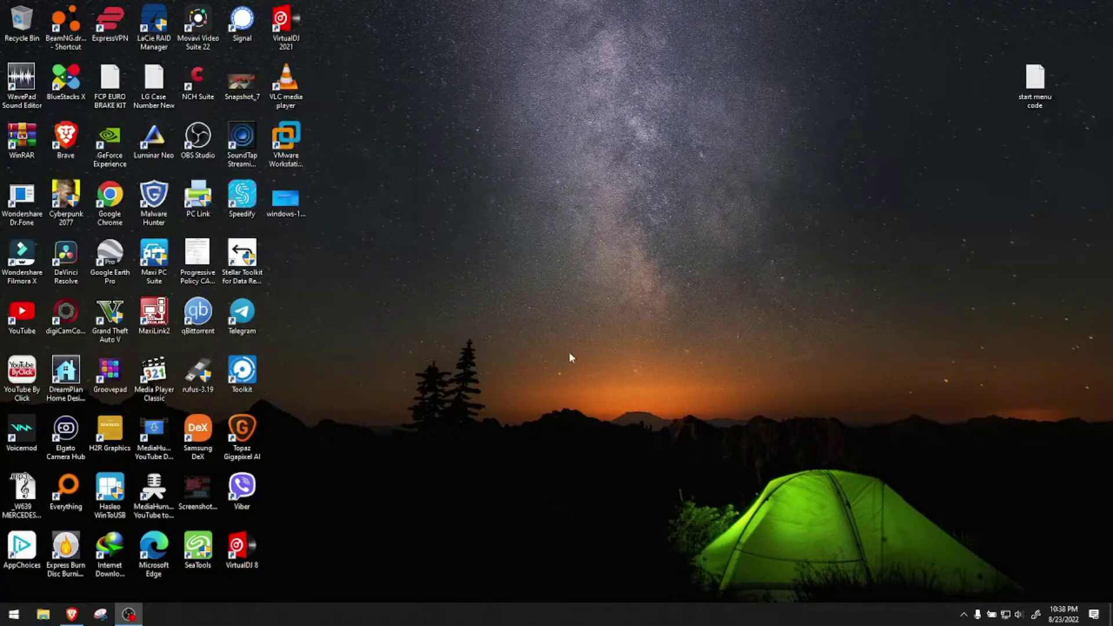
# Launch Task Manager from the taskbar's right-click menu, after dismissing a first attempt.
pyautogui.rightClick(587, 616)
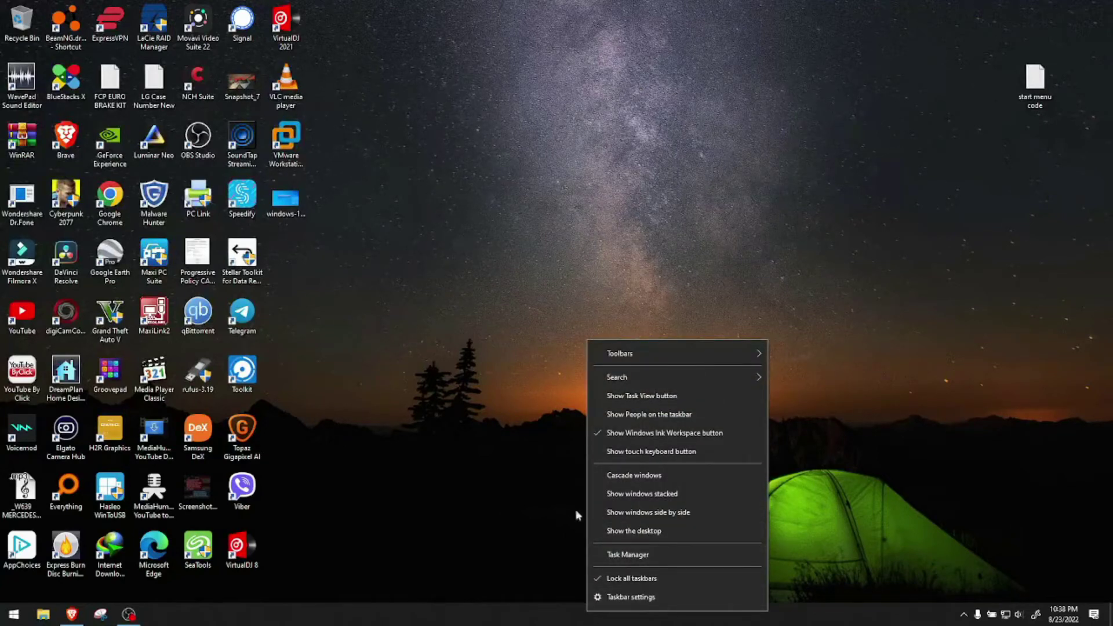
pyautogui.click(511, 431)
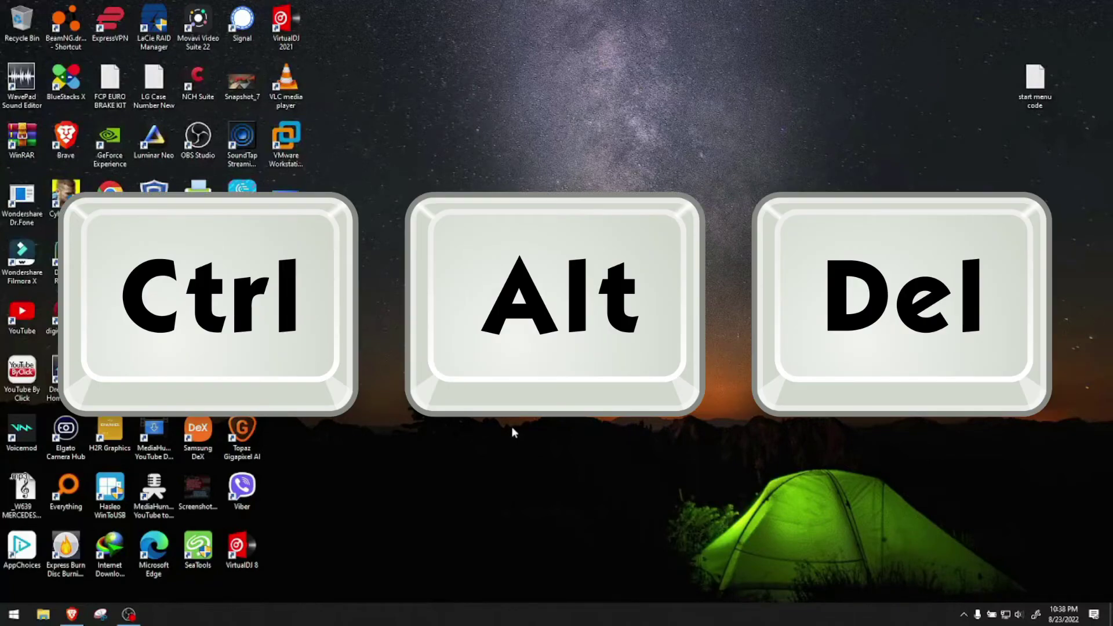
pyautogui.rightClick(600, 620)
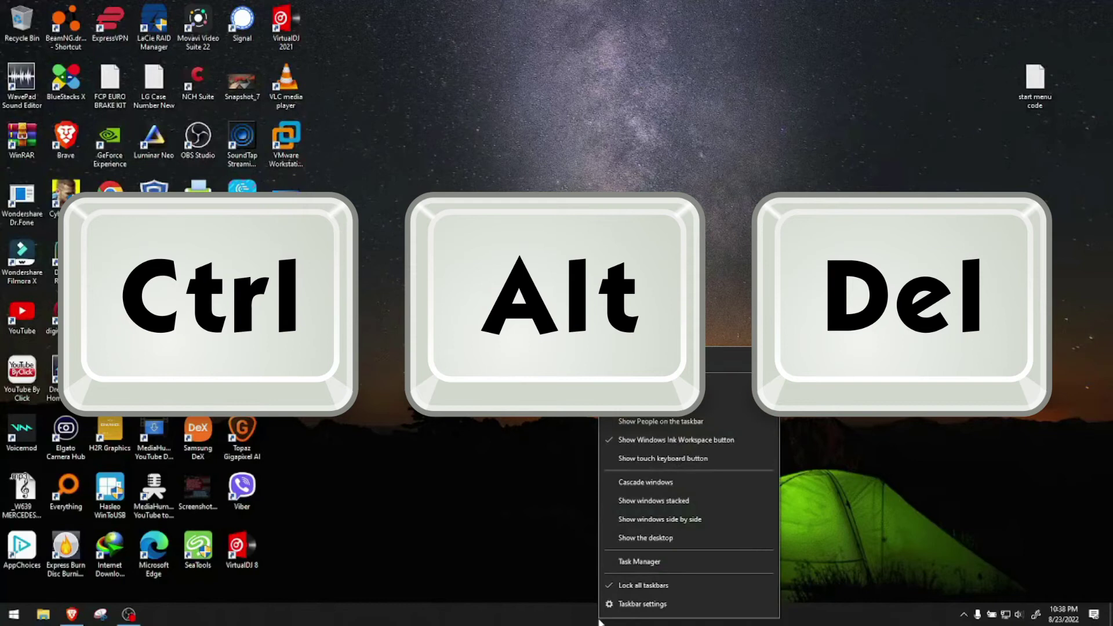
pyautogui.click(646, 558)
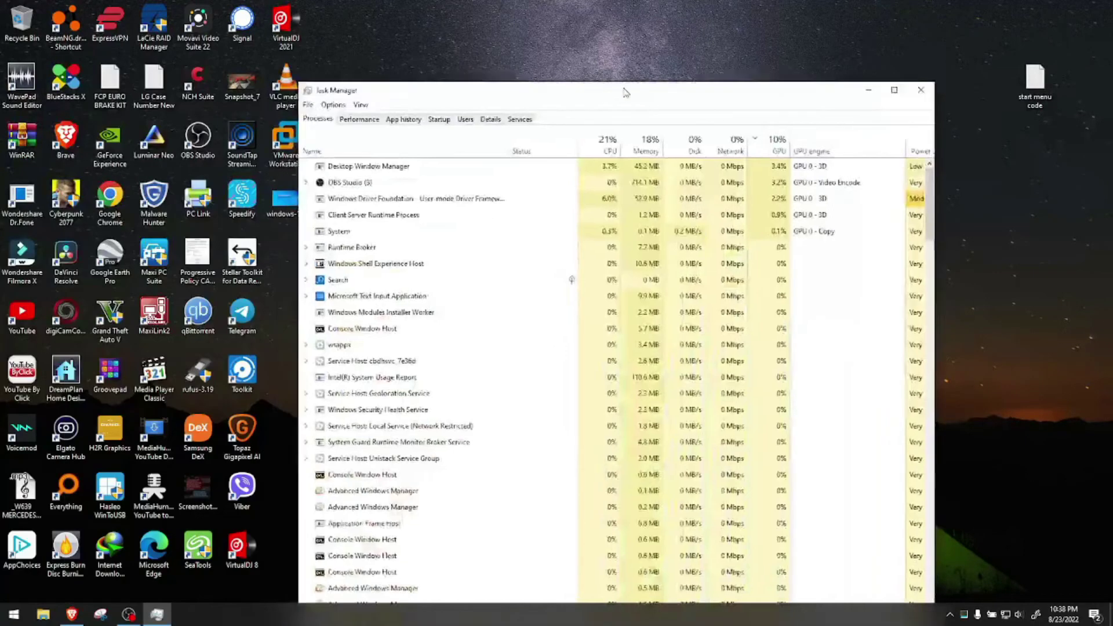
# Move Task Manager up, sort processes by CPU, and inspect Windows Explorer's context menu.
pyautogui.moveTo(623, 77); pyautogui.dragTo(643, 56)
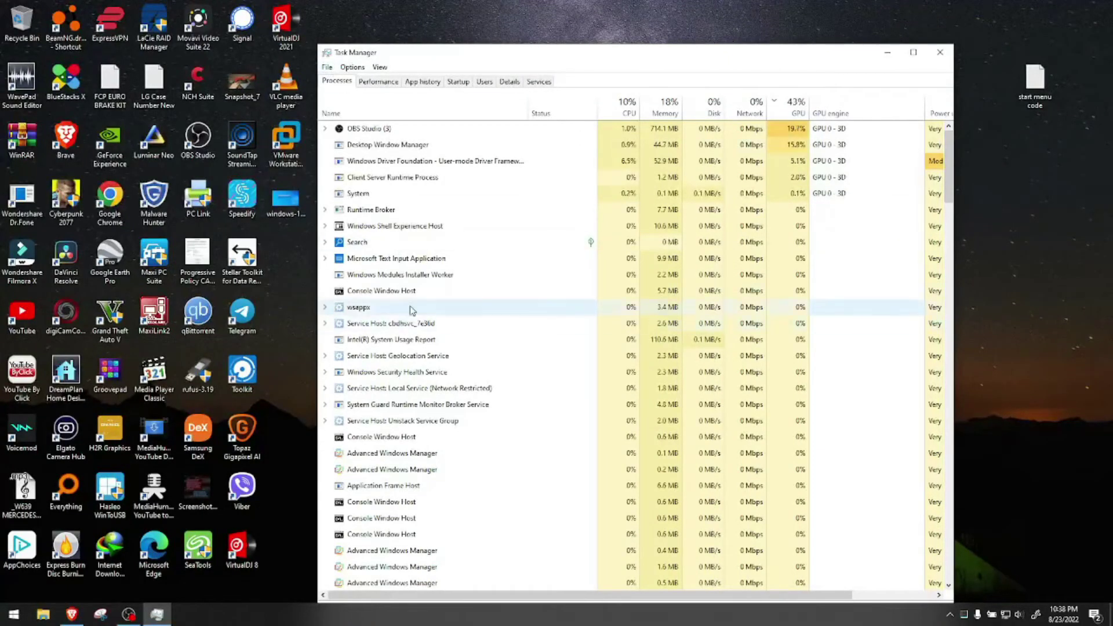
pyautogui.scroll(-4, 404, 298)
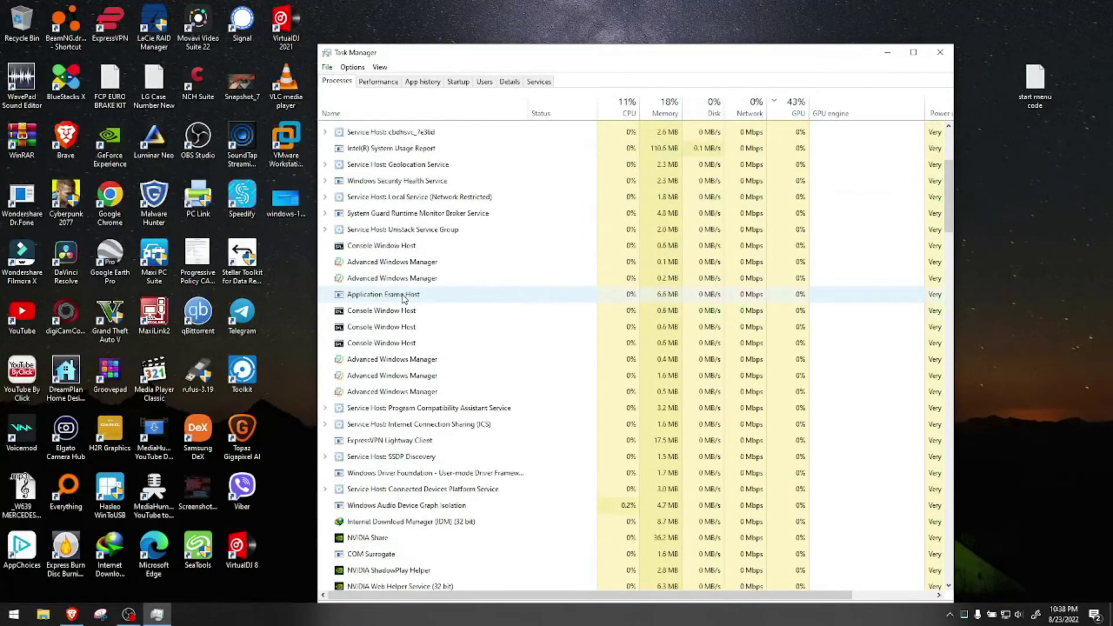
pyautogui.scroll(4, 429, 290)
pyautogui.click(623, 109)
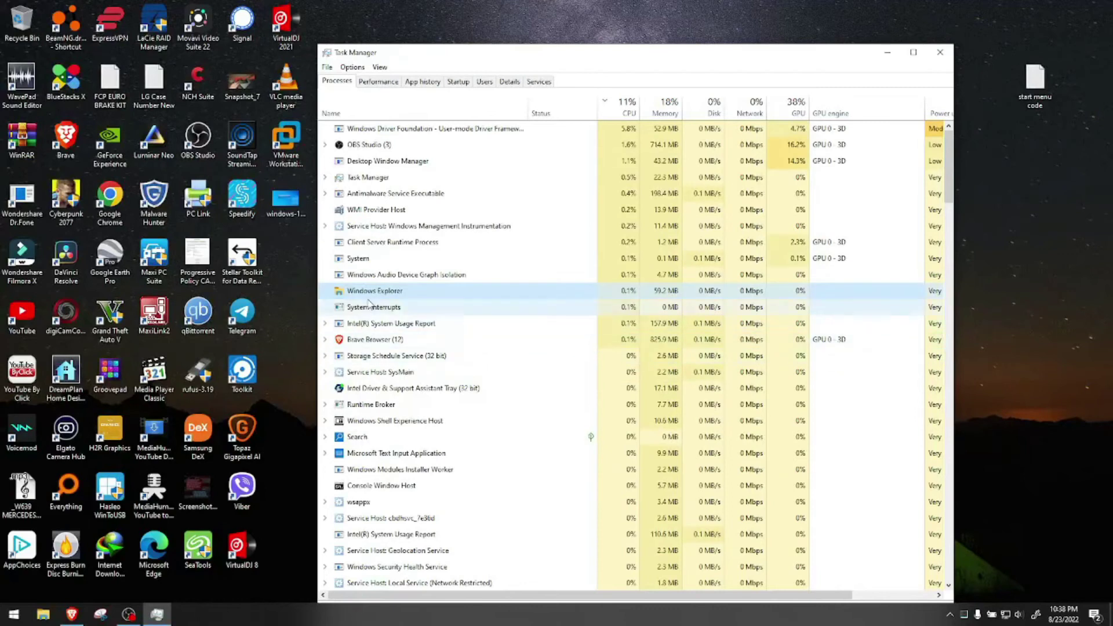
pyautogui.rightClick(371, 296)
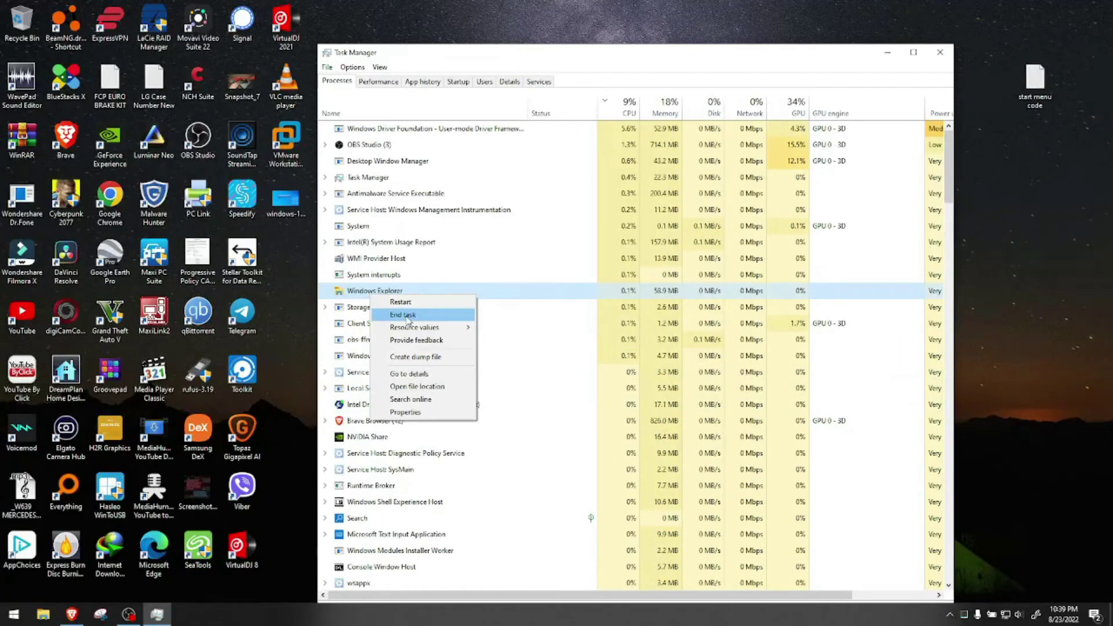
pyautogui.click(432, 105)
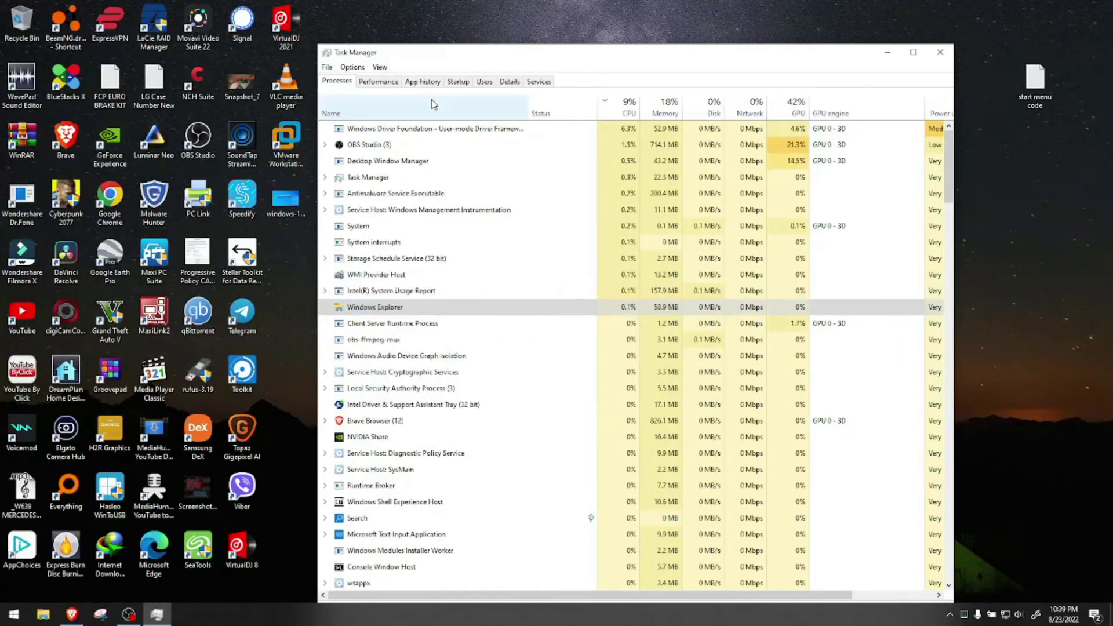
# Sort processes by name, then run explorer.exe through File > Run new task.
pyautogui.click(432, 105)
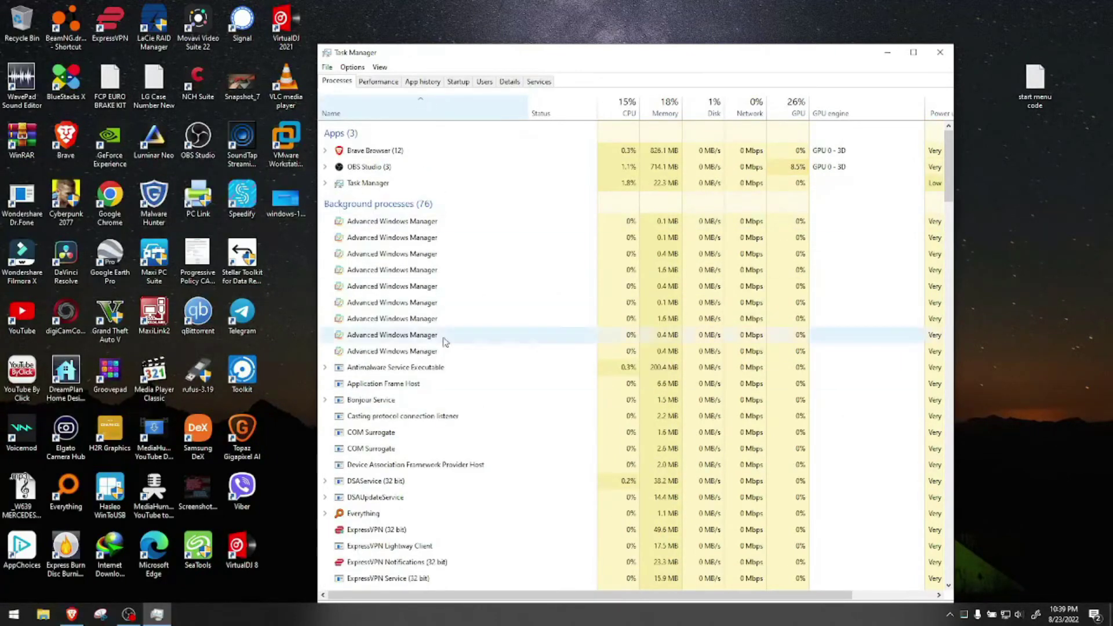
pyautogui.click(327, 67)
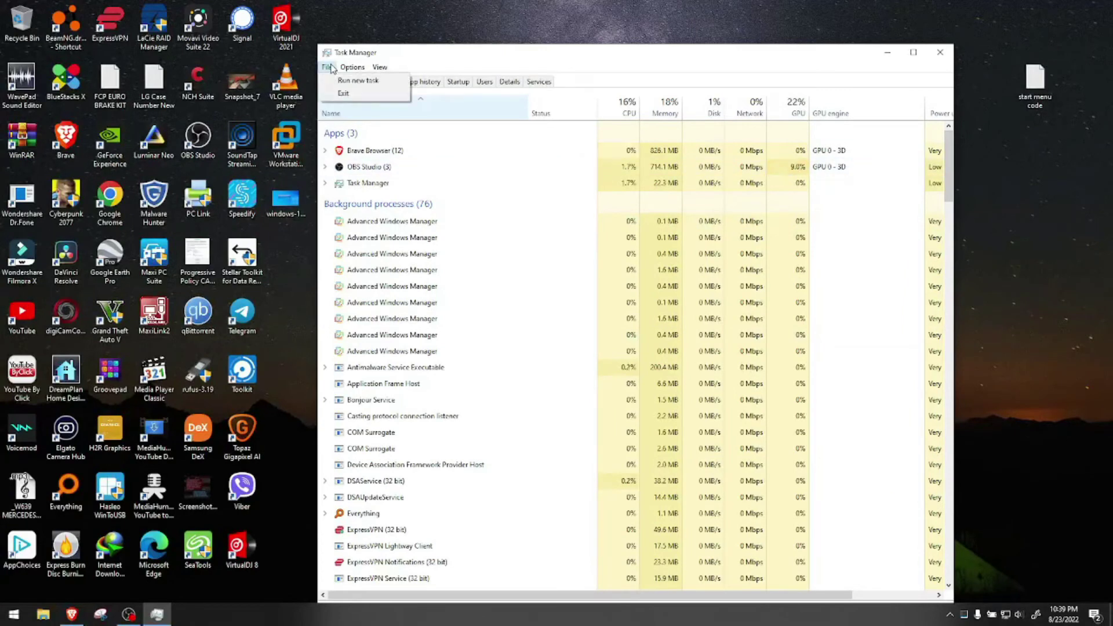
pyautogui.click(351, 68)
pyautogui.moveTo(327, 67)
pyautogui.click(360, 80)
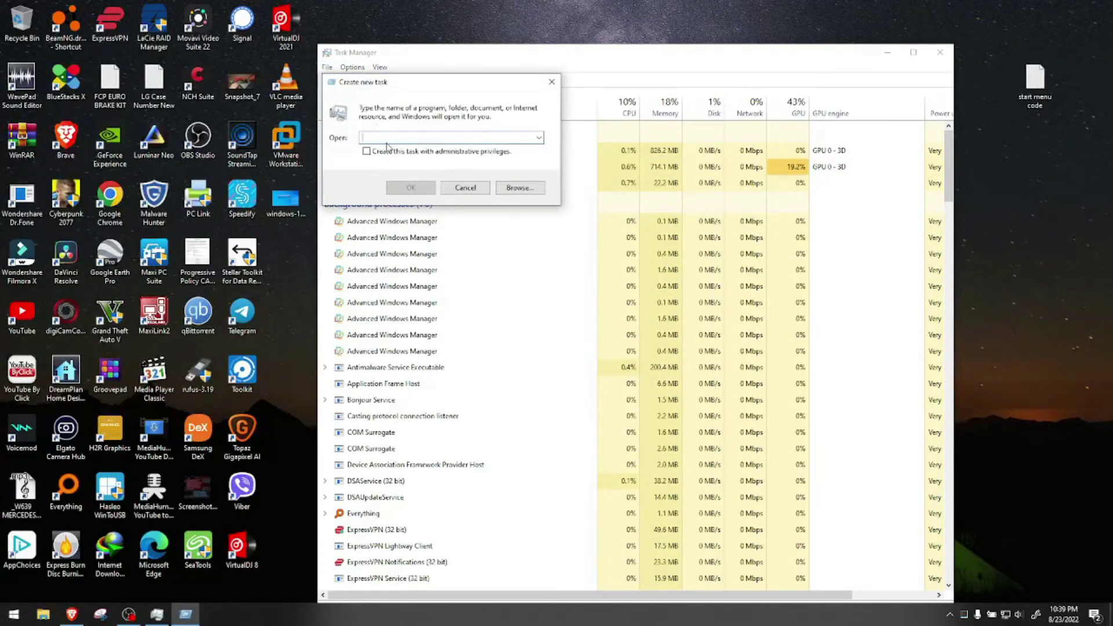
pyautogui.write('exp')
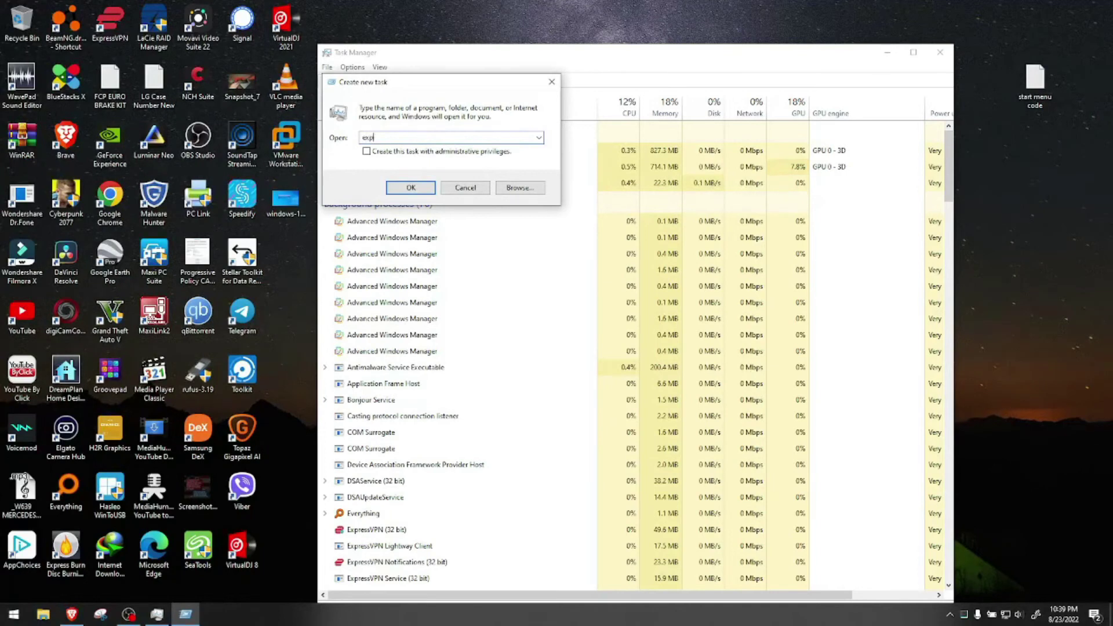
pyautogui.write('lorer.exe')
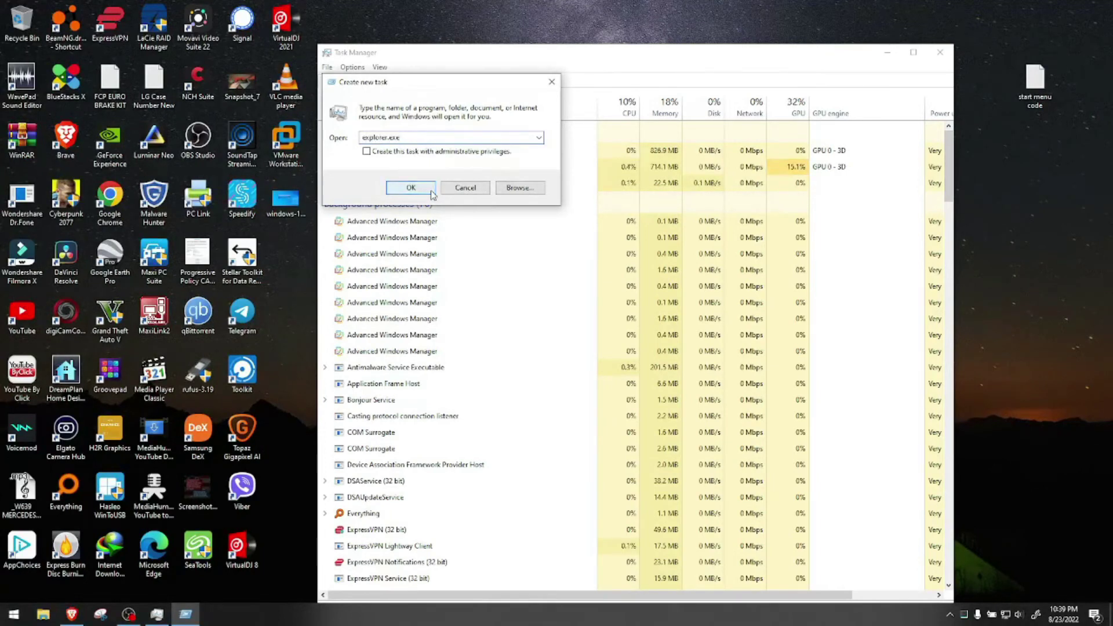
pyautogui.click(410, 187)
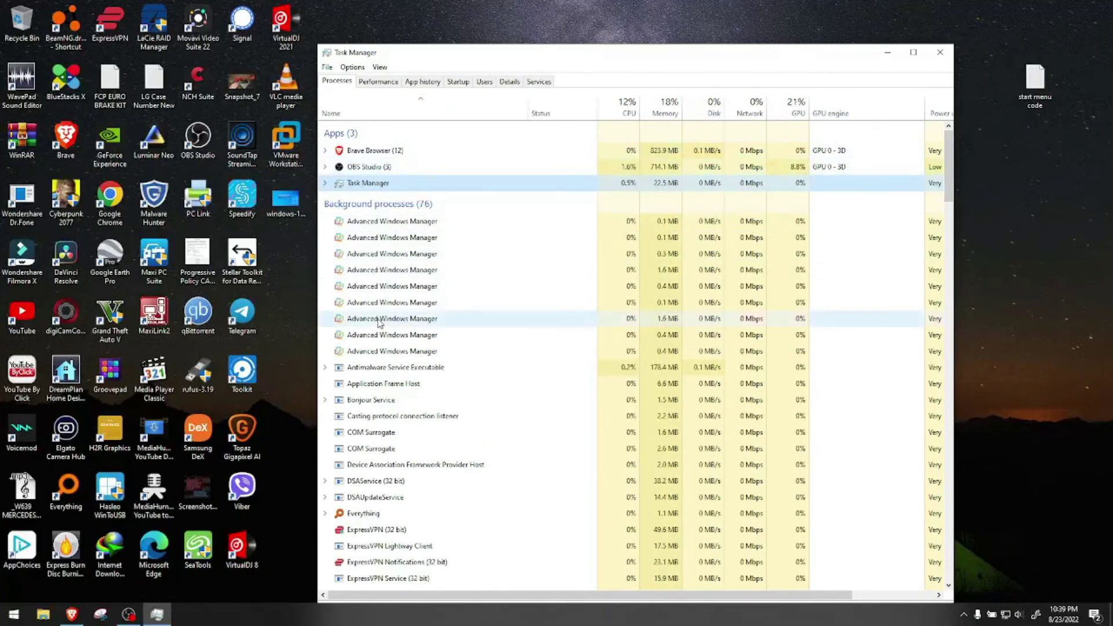
# Re-sort processes by CPU, check the Windows Explorer process, then close Task Manager.
pyautogui.scroll(-4, 380, 323)
pyautogui.scroll(4, 380, 323)
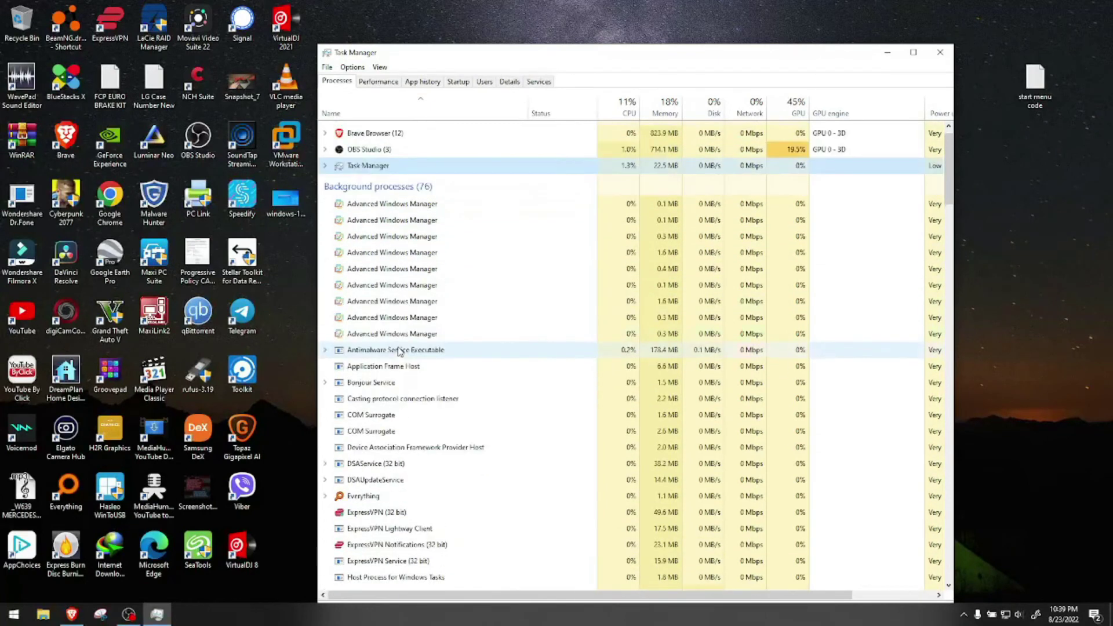
pyautogui.click(626, 108)
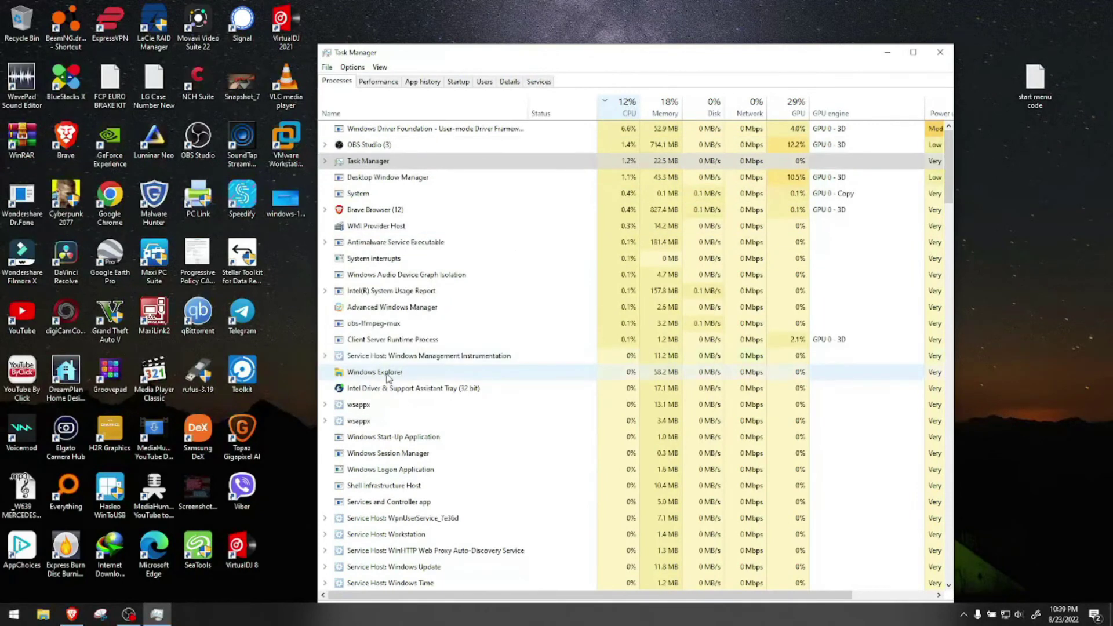
pyautogui.rightClick(389, 375)
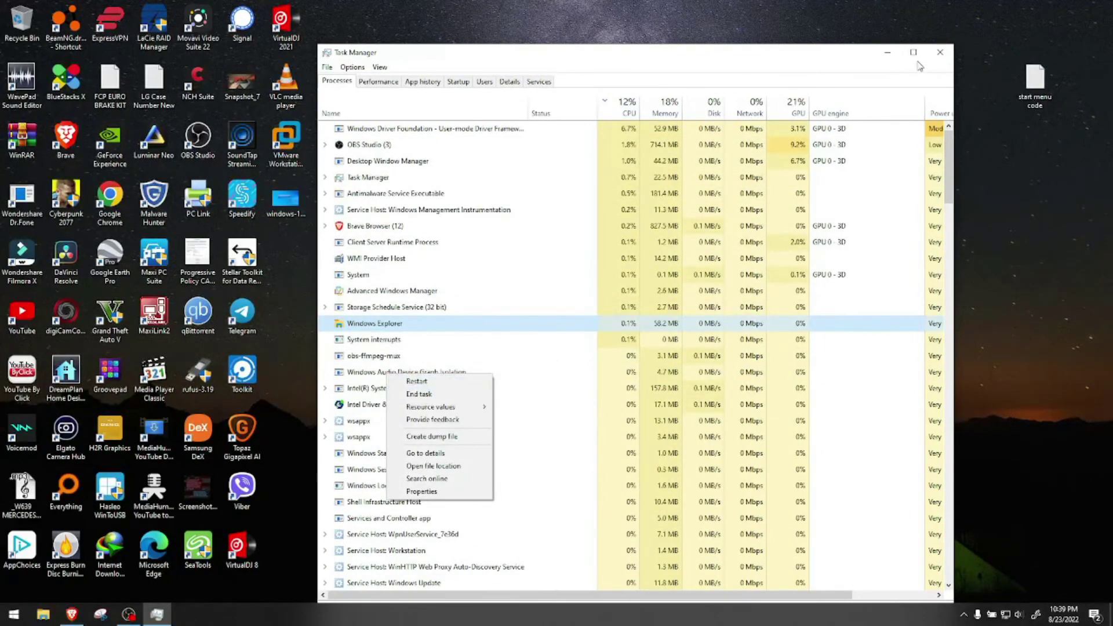
pyautogui.click(939, 55)
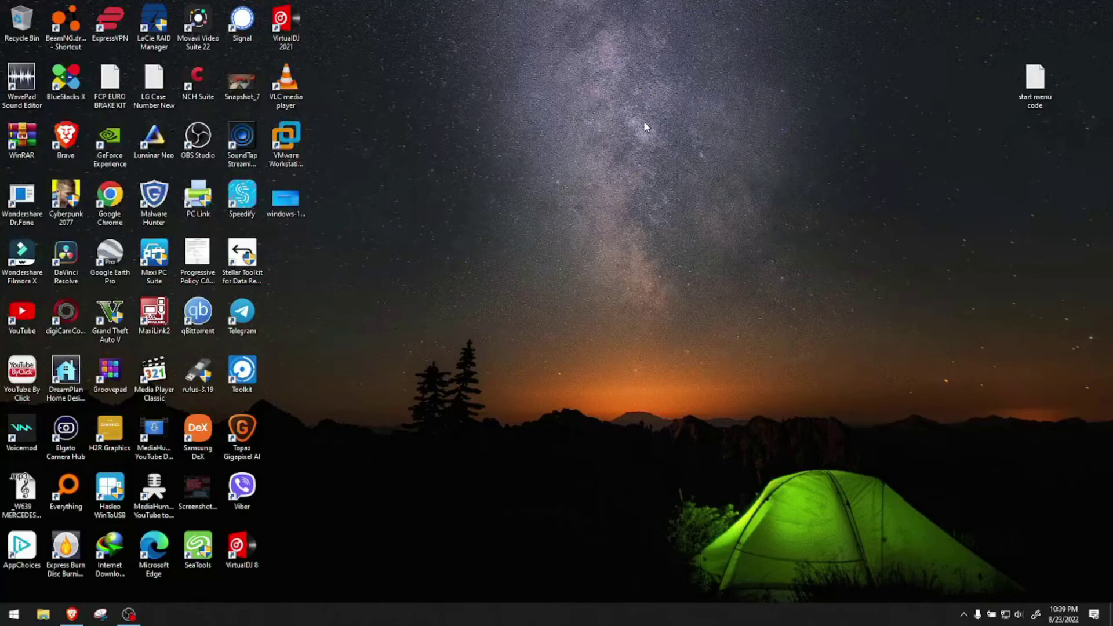
# Reopen windows-10-start-menu-critical-error-1024x592.jpg in Photos and zoom in.
pyautogui.doubleClick(286, 198)
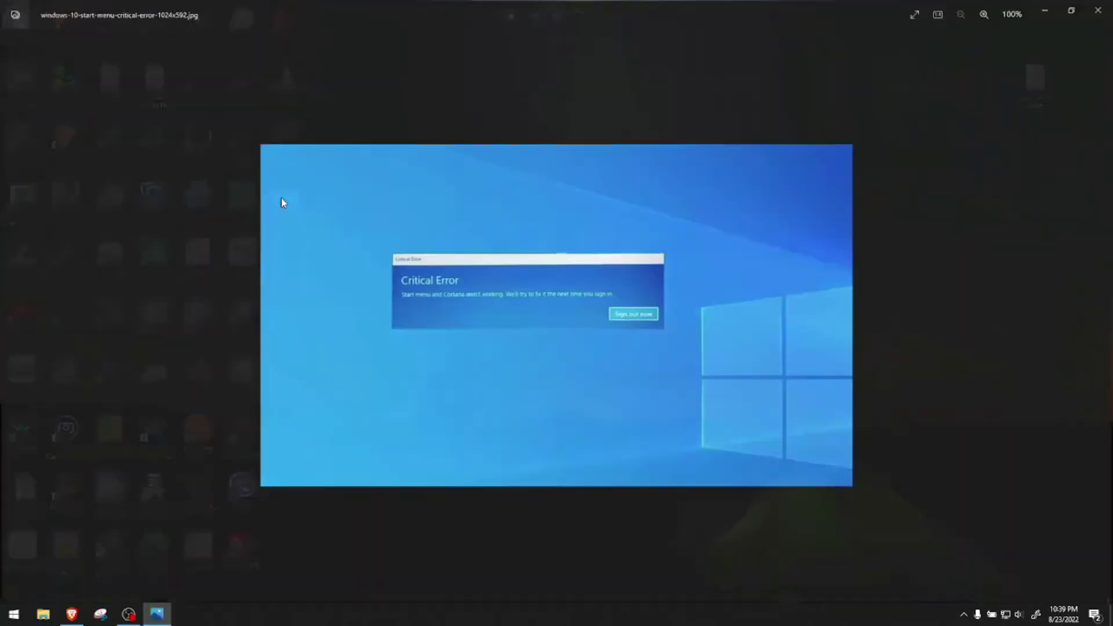
pyautogui.scroll(3, 504, 294)
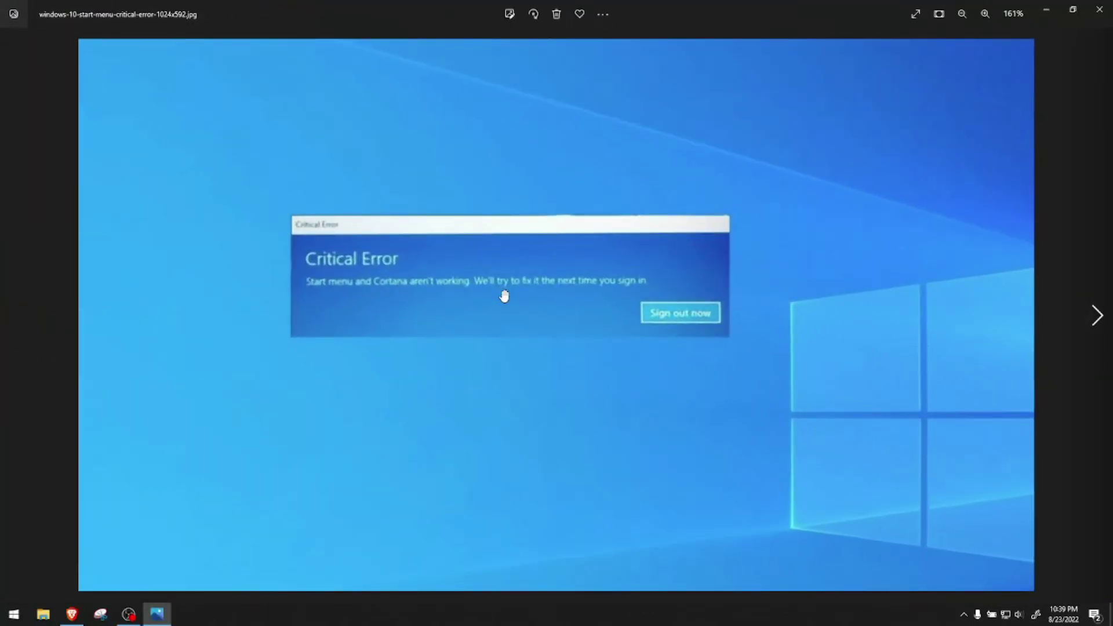